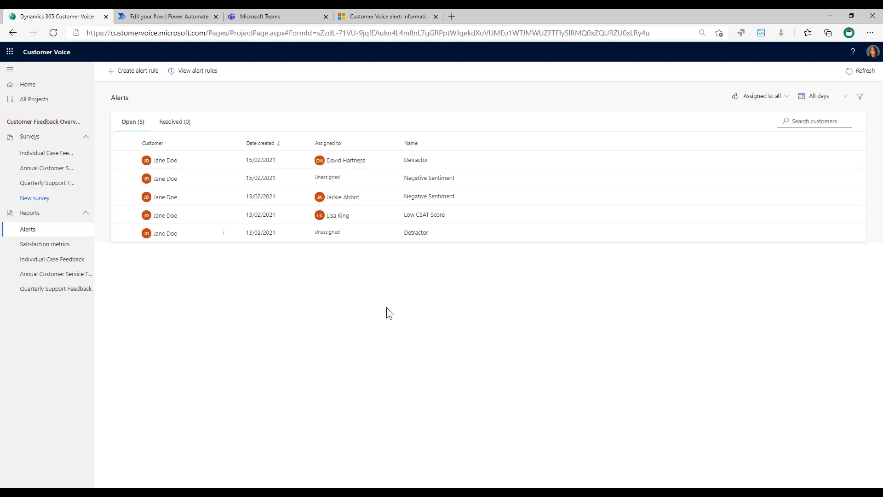
- Switch to the Teams Alerts Admin channel to see the new Negative Sentiment alert
click(251, 16)
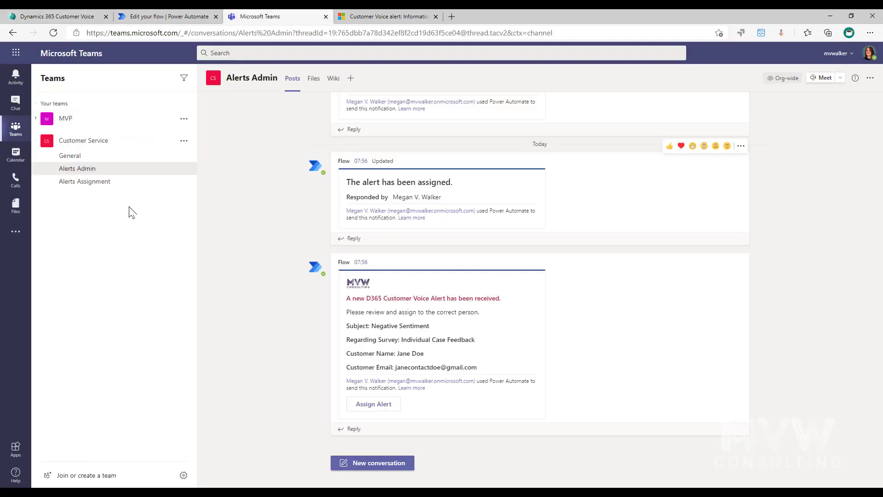
- Review the Alerts Assignment and Alerts Admin channel posts, then return to the flow editor
click(92, 182)
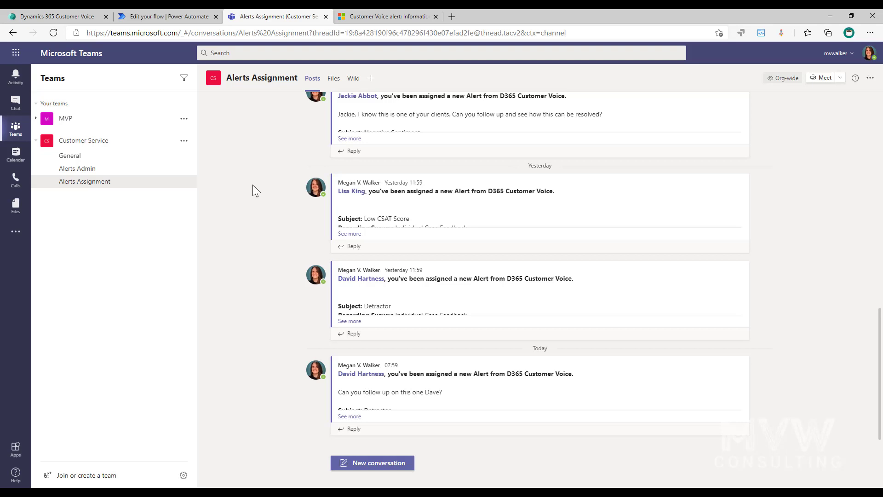
click(87, 170)
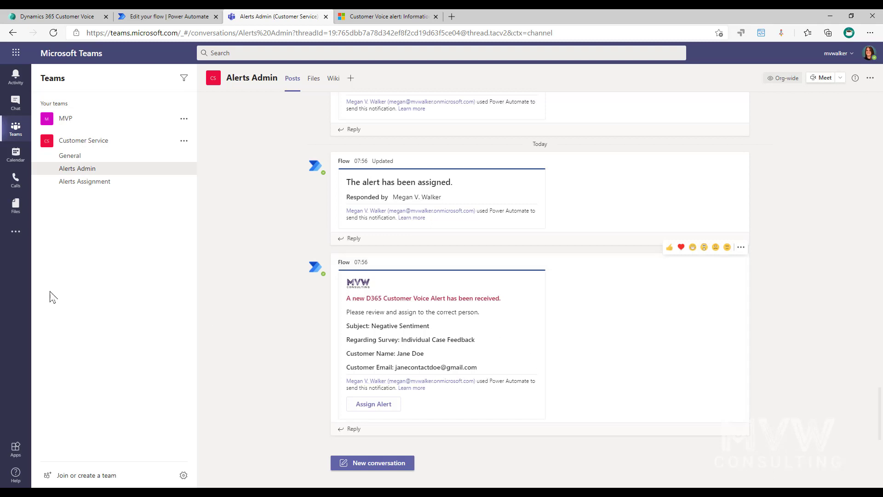
click(94, 182)
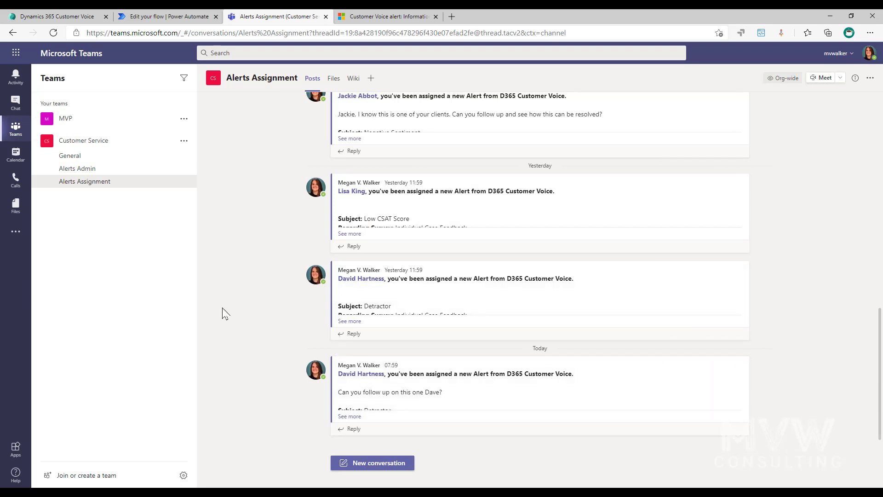
click(156, 16)
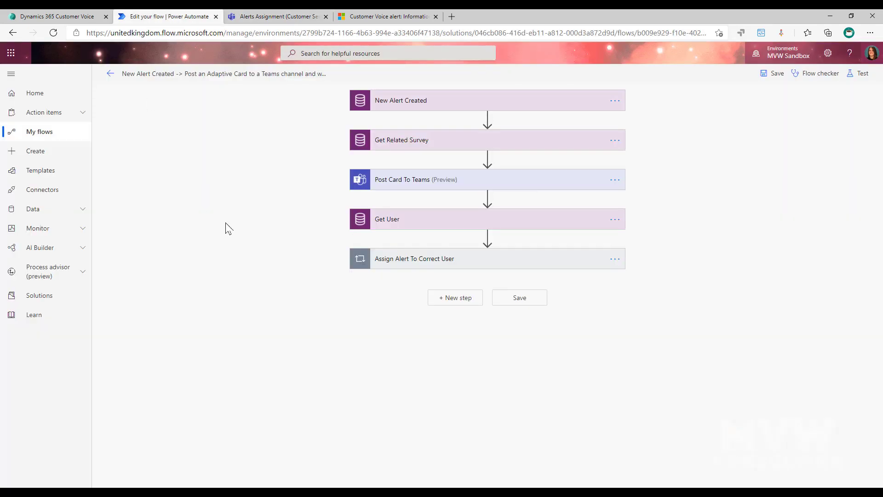
- Expand the New Alert Created trigger, keeping Create as its condition, and the Get Related Survey step
click(448, 104)
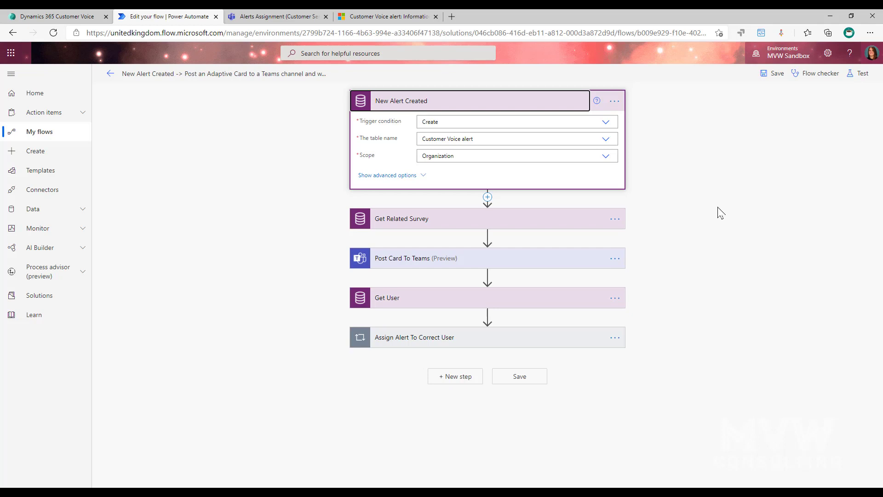
click(605, 124)
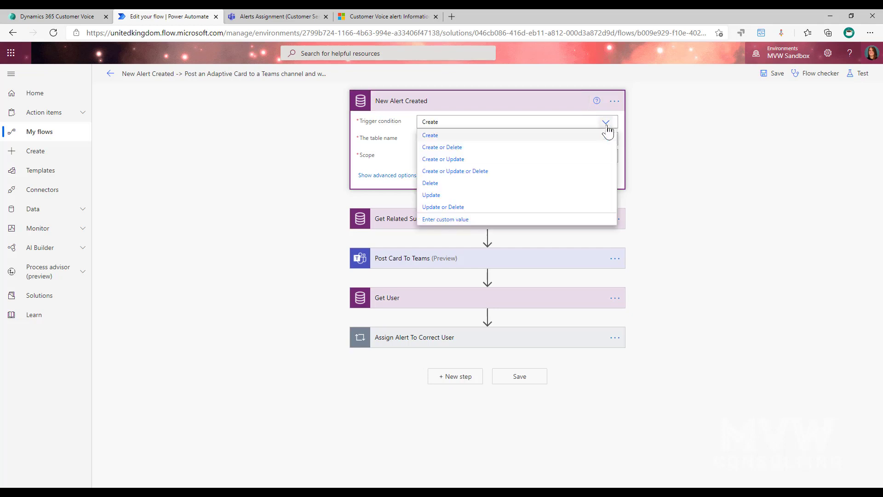
click(701, 140)
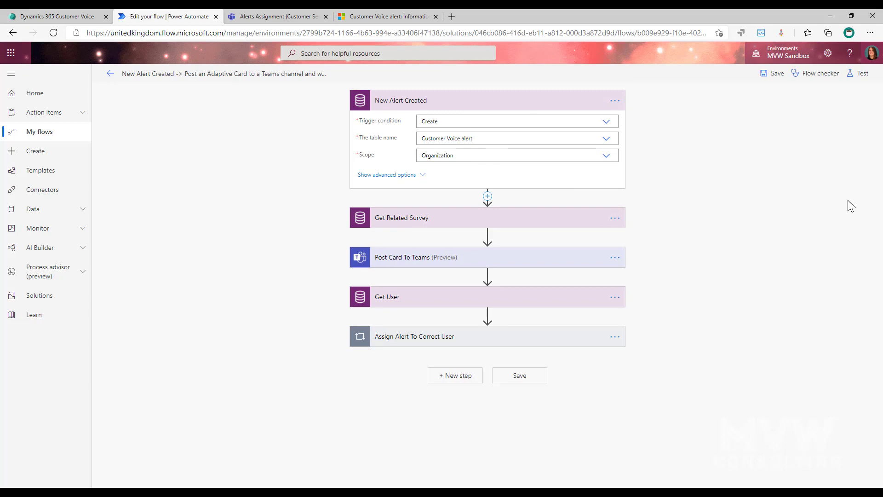
click(566, 222)
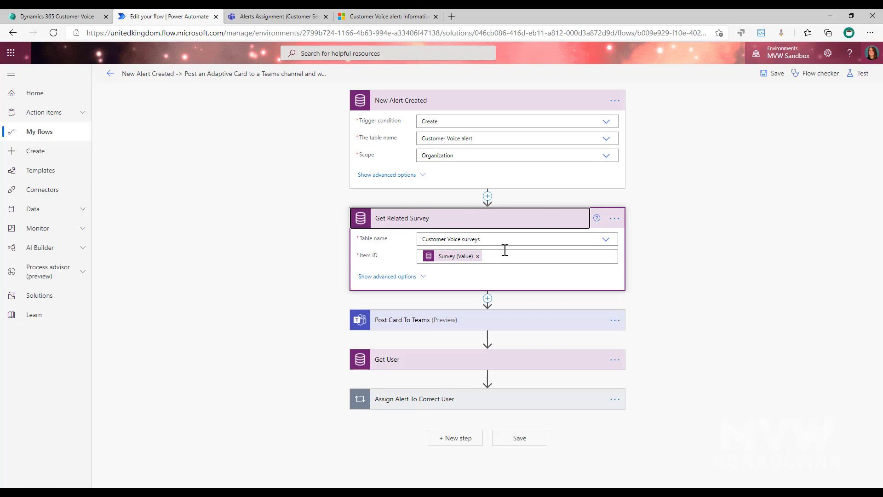
- Search 'sur' in the Item ID dynamic content, then collapse Get Related Survey and New Alert Created
click(527, 256)
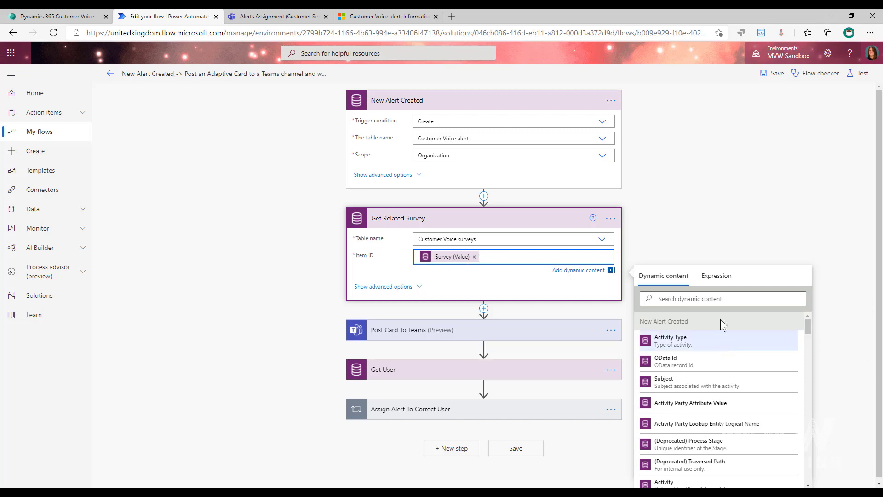
click(723, 296)
text(sur)
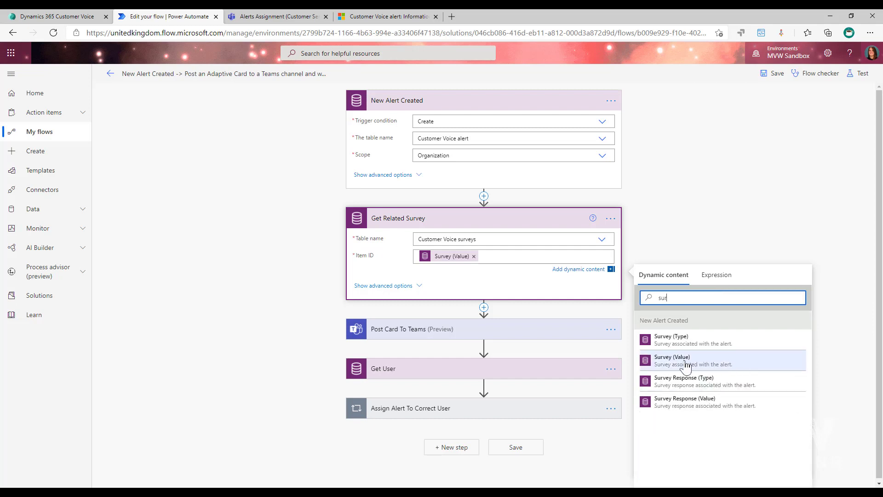
click(283, 265)
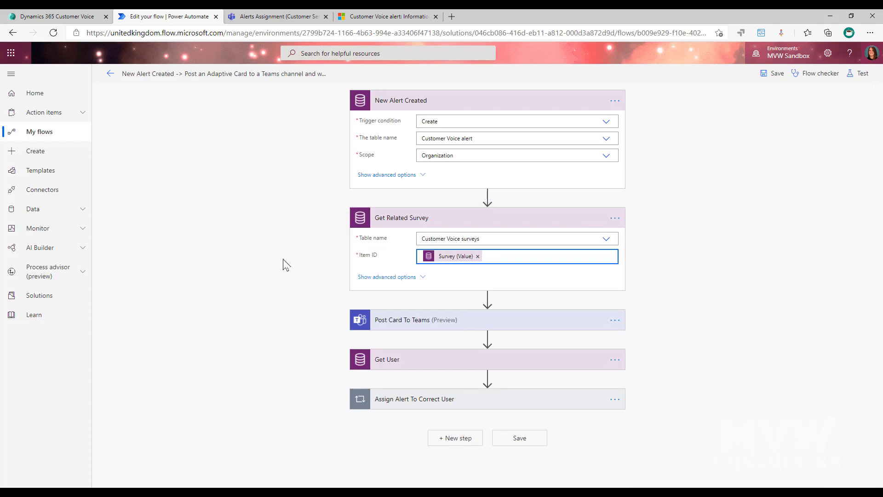
click(568, 223)
click(508, 105)
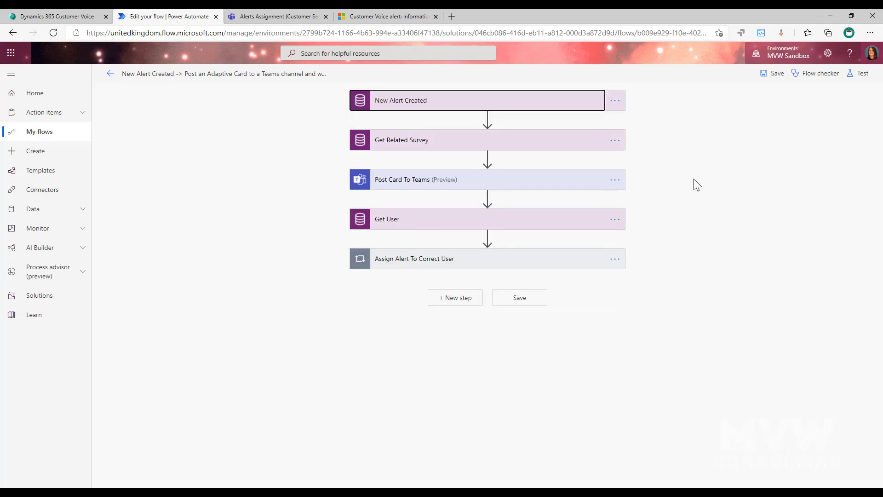
- Expand Post Card To Teams to show its team, channel and adaptive card message
click(533, 184)
click(532, 184)
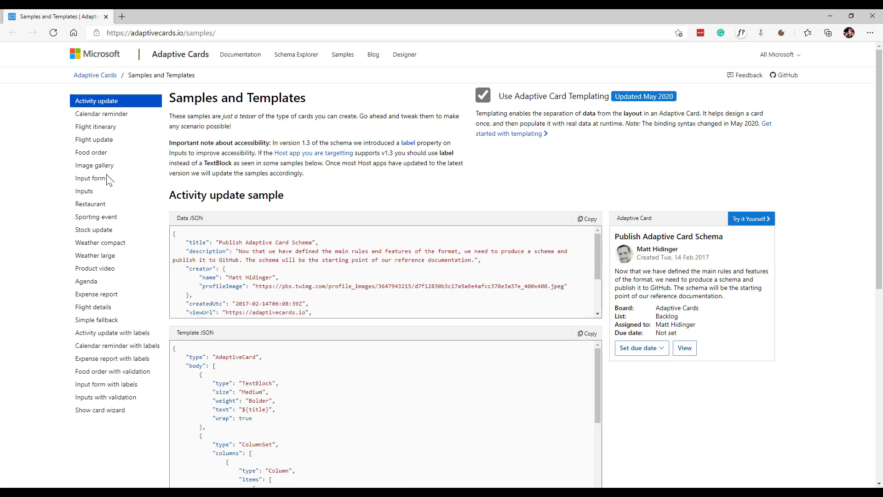
- Browse the Calendar reminder, Flight itinerary, Restaurant and Food order samples
click(115, 113)
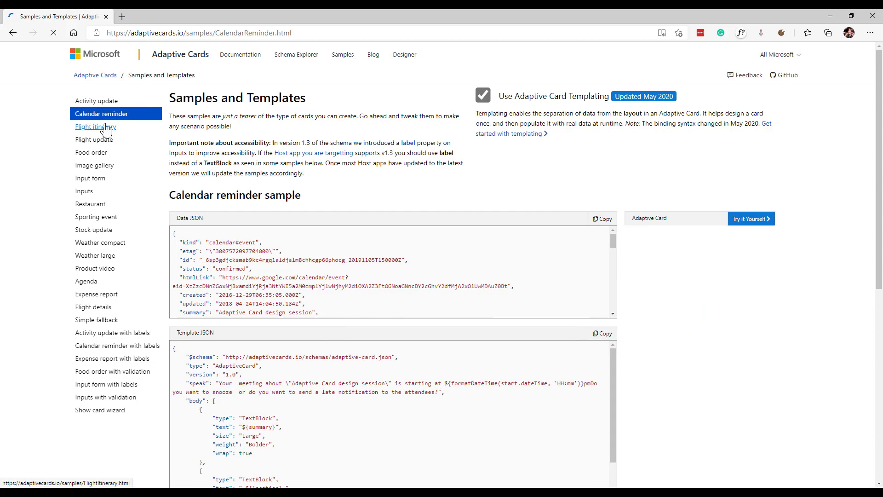
click(105, 129)
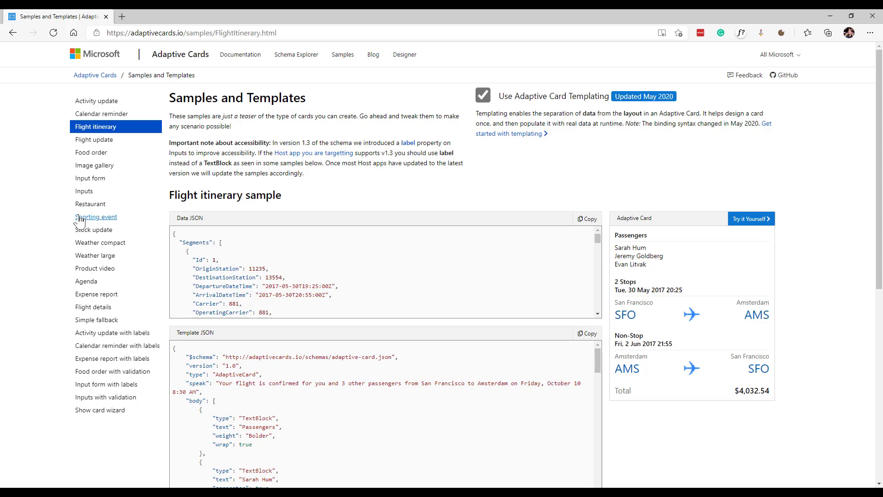
click(88, 203)
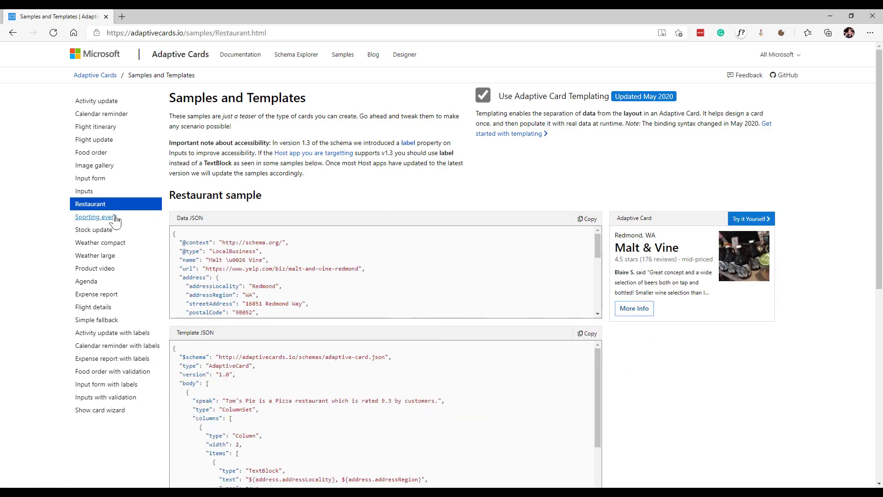
click(94, 152)
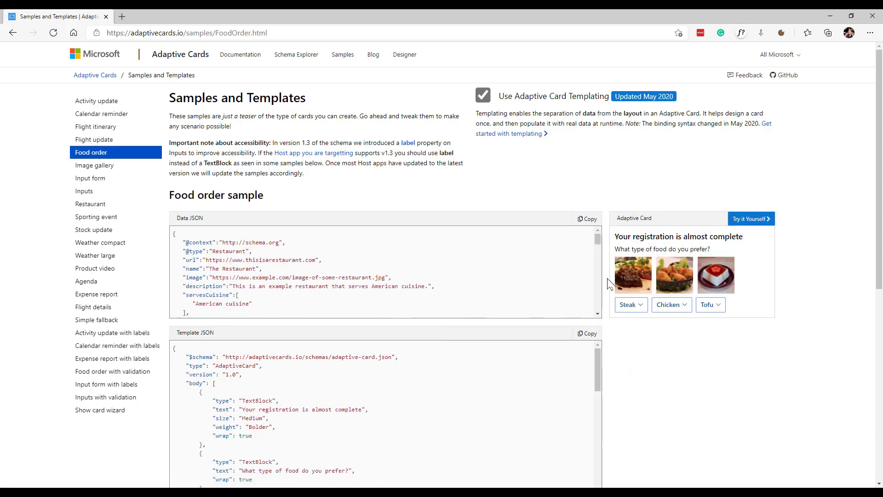
- Try the Food order card's Steak, Chicken and Tofu choices, ending on Steak preparation
click(628, 305)
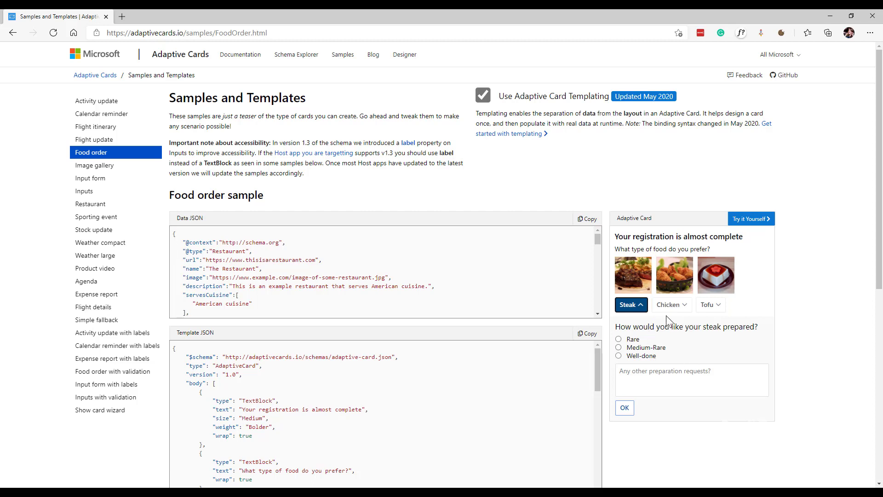
click(672, 305)
click(713, 305)
click(619, 308)
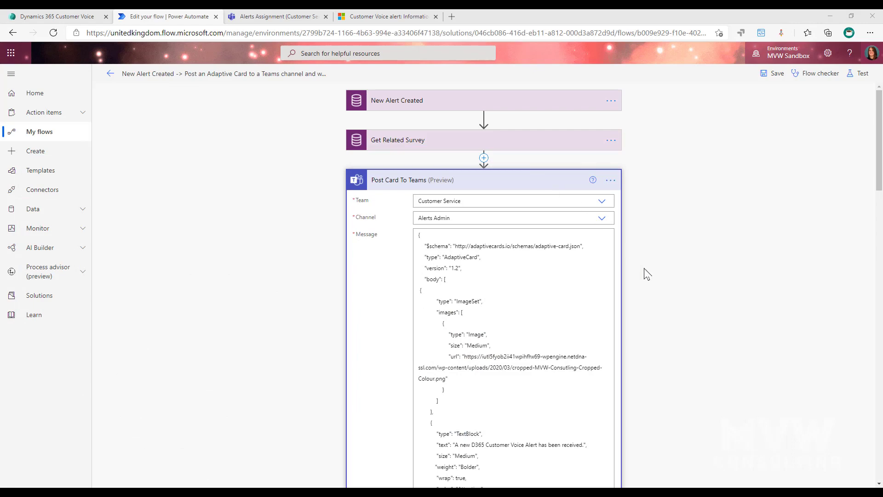
scroll(644, 276, down, 3)
scroll(434, 253, down, 12)
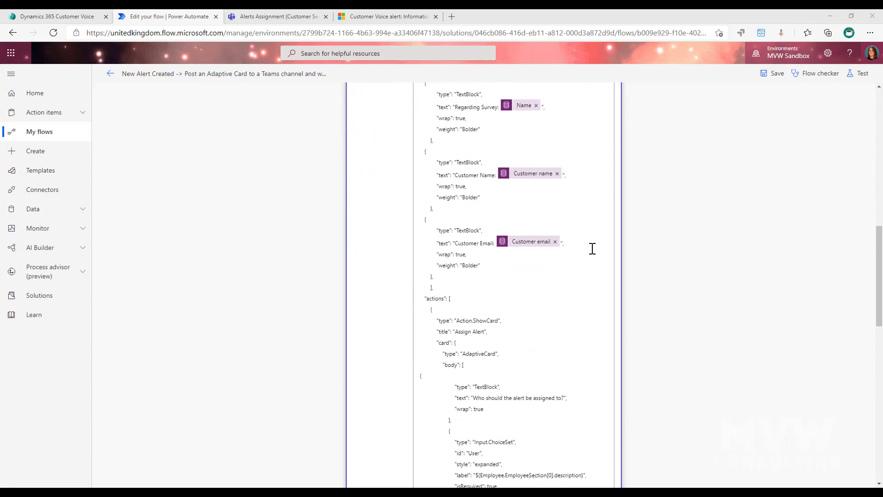
scroll(592, 249, down, 10)
scroll(646, 253, up, 11)
scroll(646, 253, up, 5)
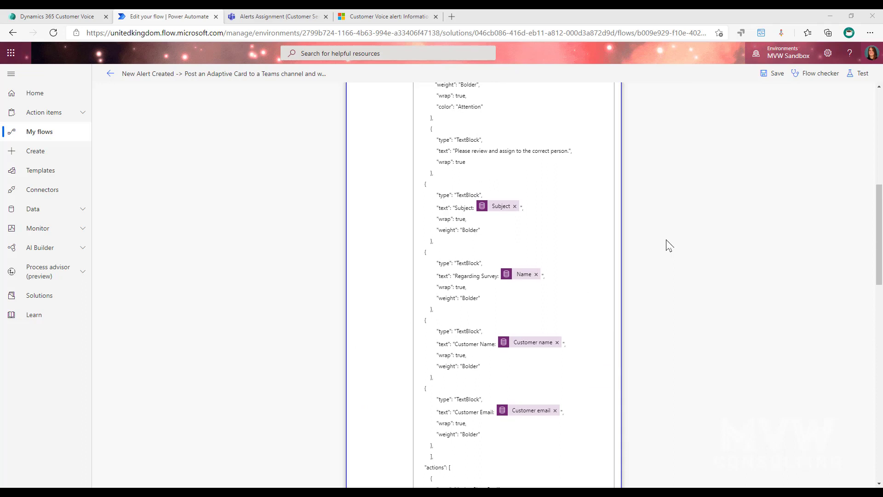
scroll(669, 245, up, 6)
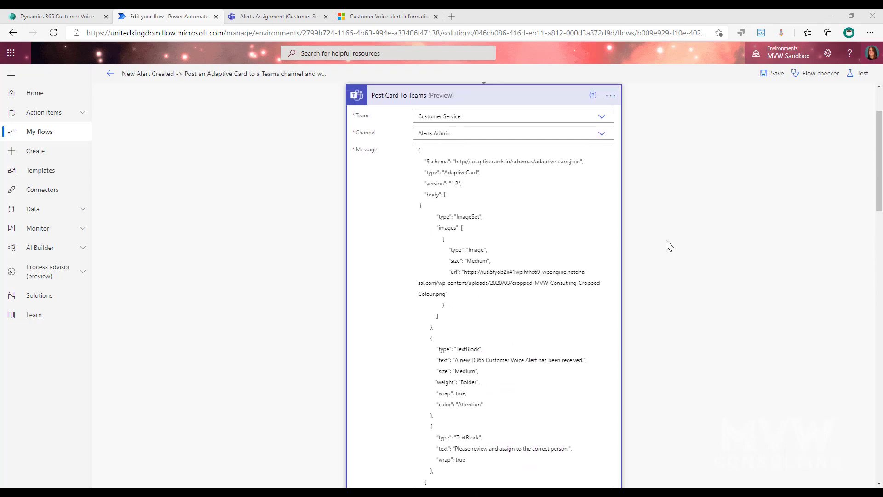
scroll(669, 246, down, 1)
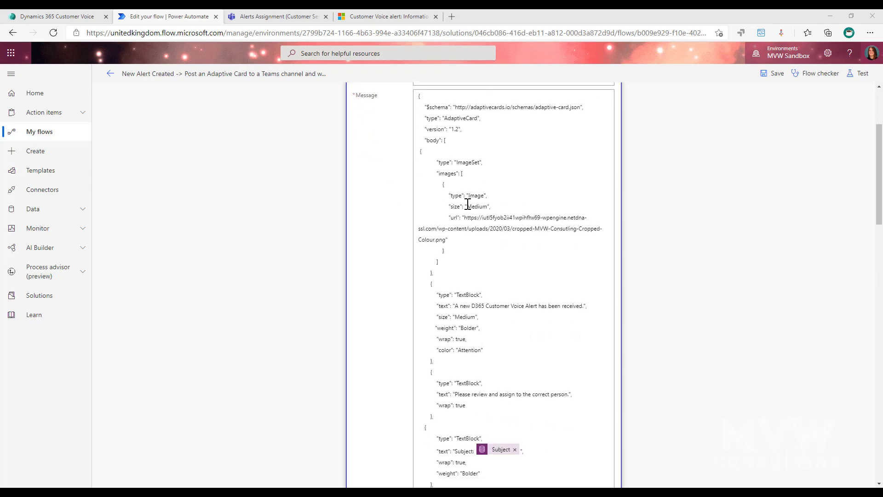
click(503, 240)
drag(447, 239, 465, 217)
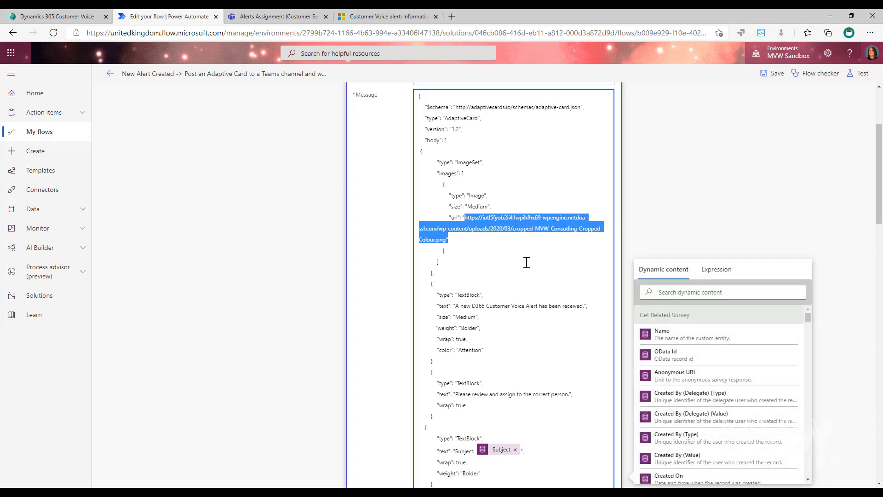
scroll(543, 252, down, 5)
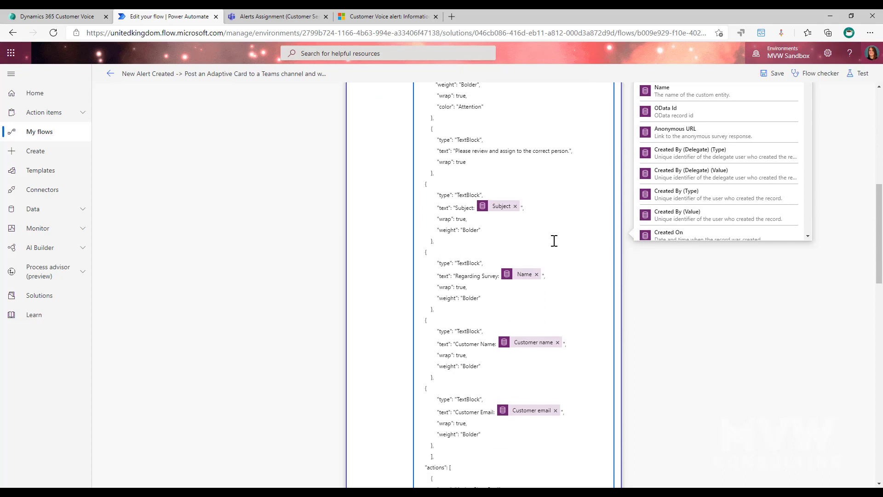
scroll(554, 240, up, 1)
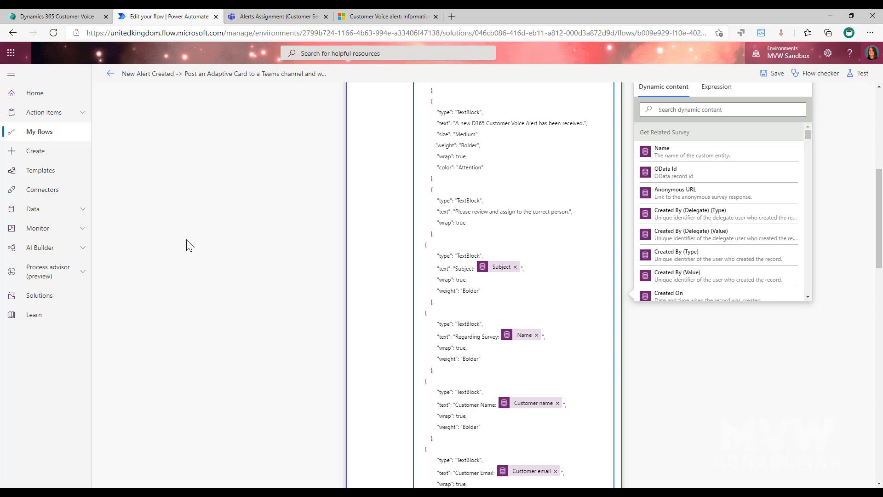
scroll(189, 245, down, 3)
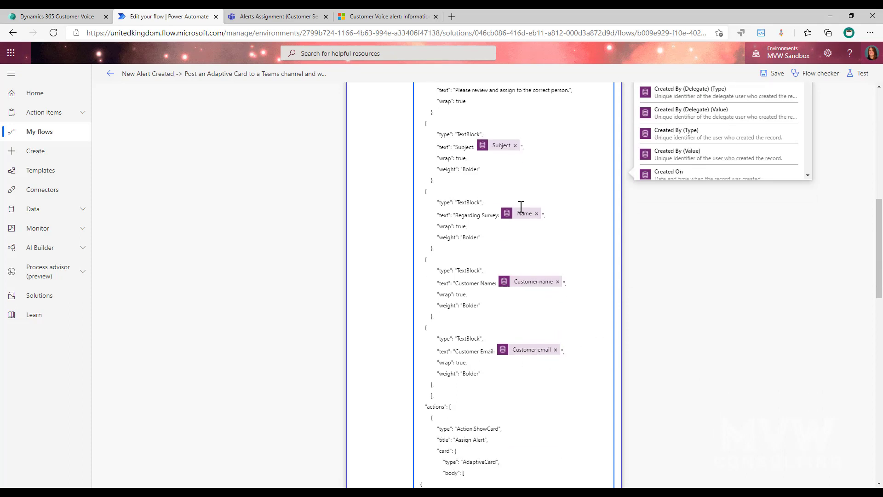
click(578, 349)
scroll(771, 238, up, 5)
scroll(753, 266, down, 3)
scroll(753, 266, down, 10)
scroll(753, 266, up, 4)
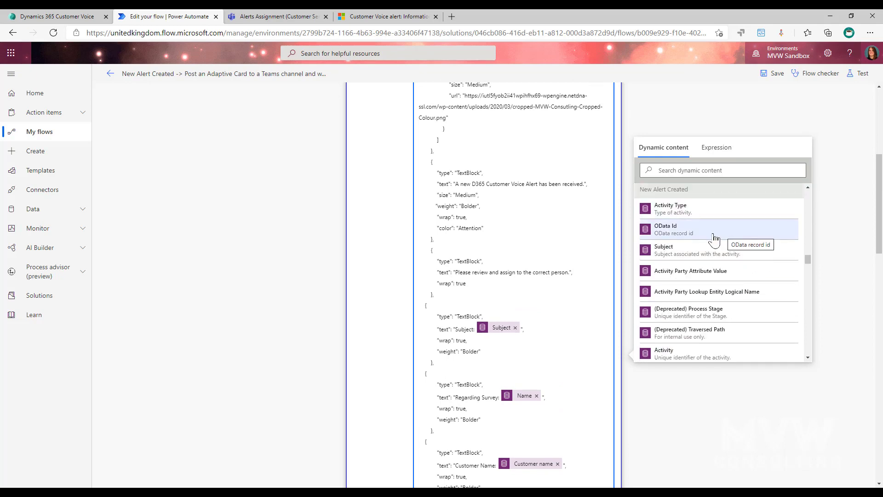
scroll(566, 345, down, 5)
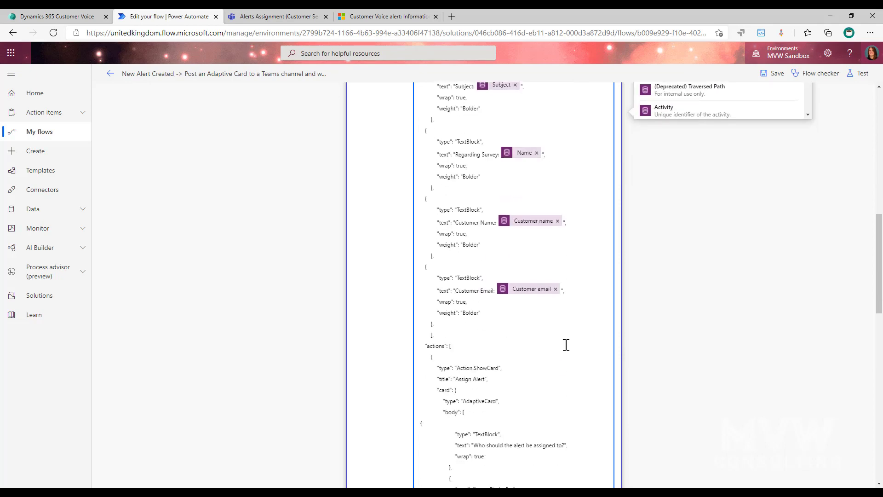
scroll(566, 345, down, 5)
scroll(456, 262, down, 1)
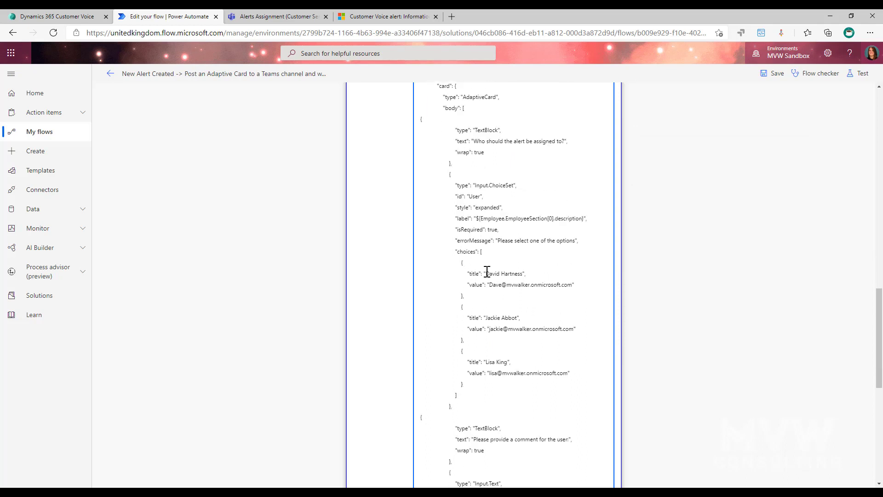
- Review the assignee Input.ChoiceSet values in the card JSON and expand the Get User step
drag(476, 187, 514, 186)
scroll(549, 237, down, 2)
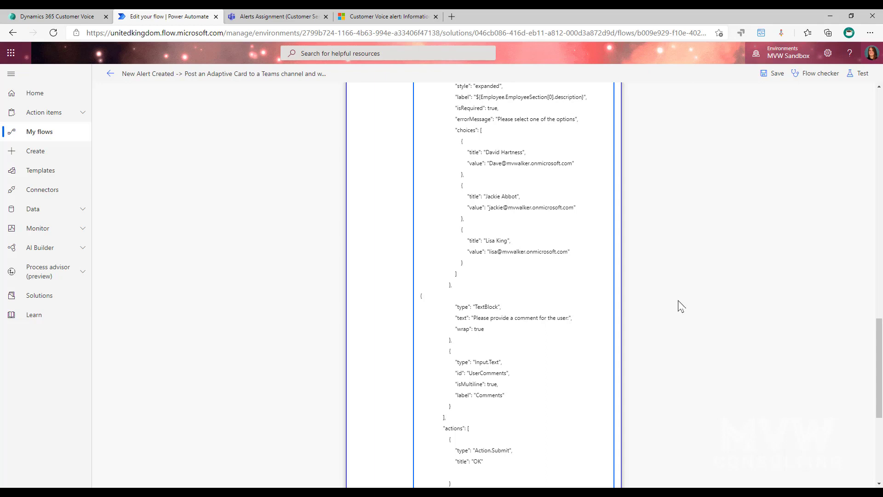
scroll(679, 306, down, 4)
scroll(680, 306, down, 2)
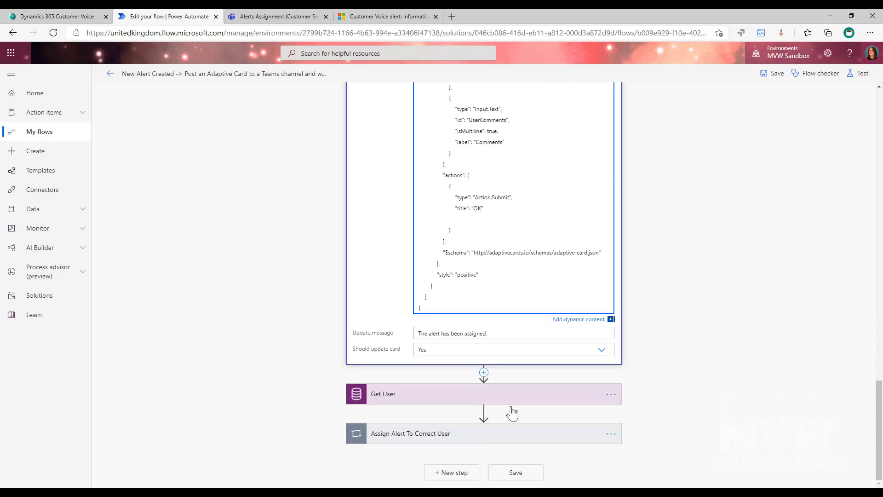
click(414, 405)
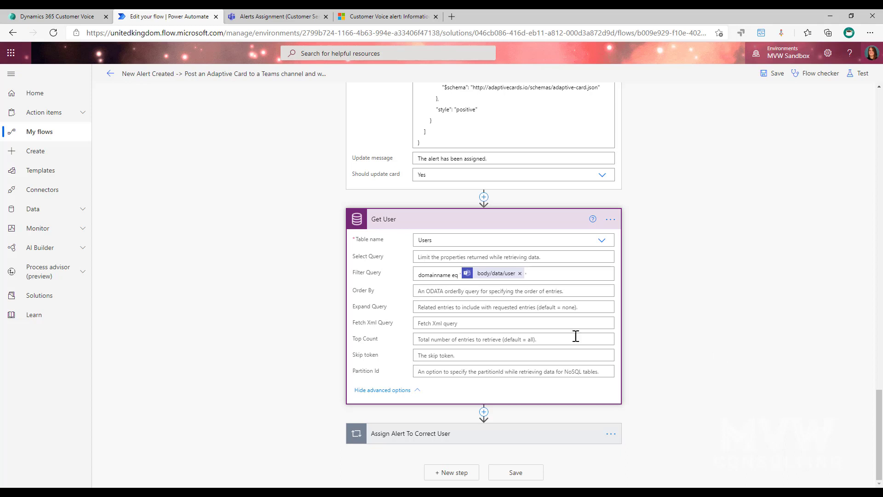
- Compare the Get User domainname filter with the card's User id and assignee e-mail values
double_click(417, 275)
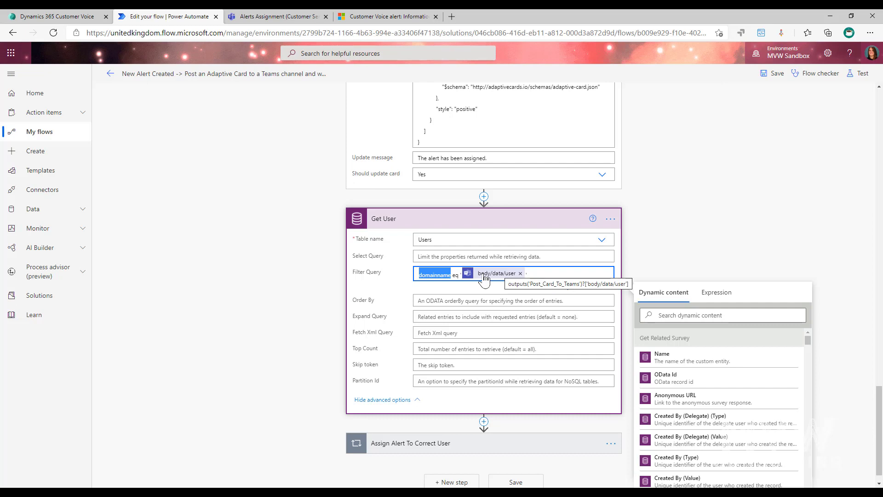
scroll(485, 278, up, 15)
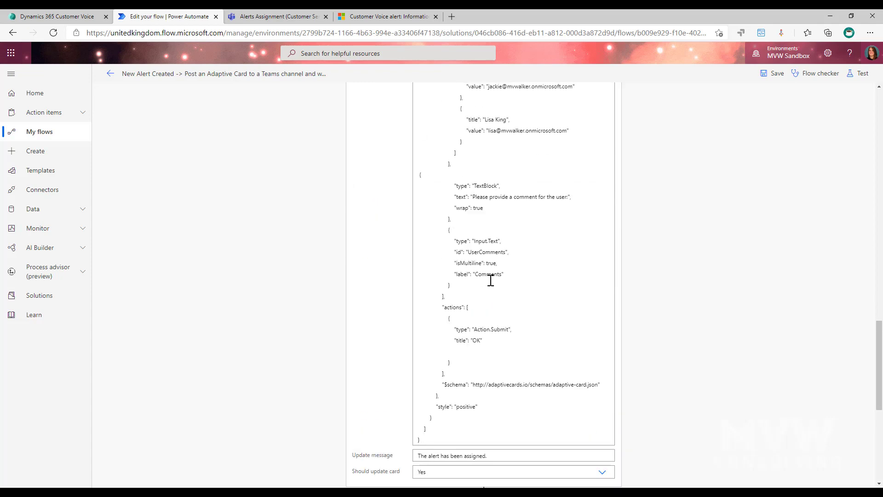
scroll(490, 281, down, 4)
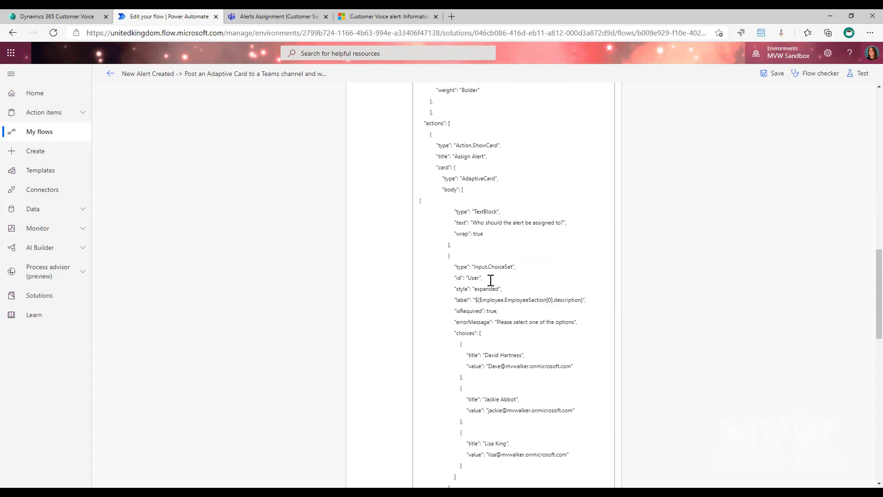
click(485, 143)
drag(482, 142, 449, 142)
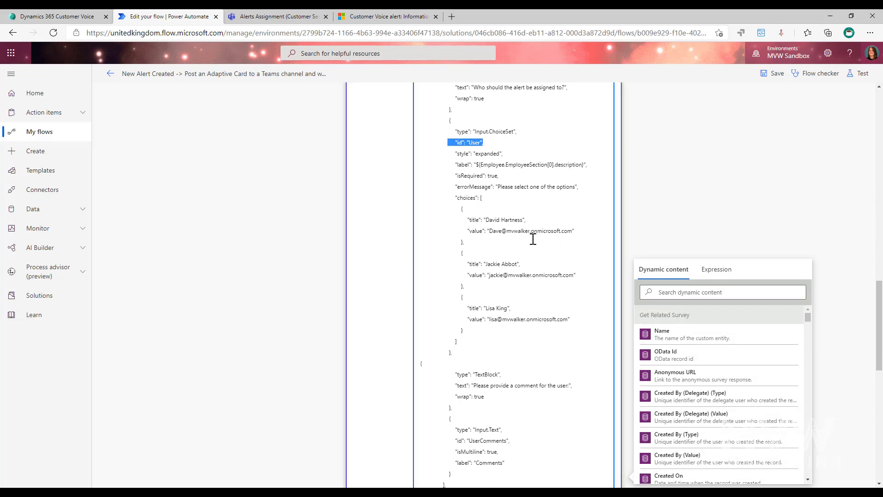
drag(574, 231, 489, 231)
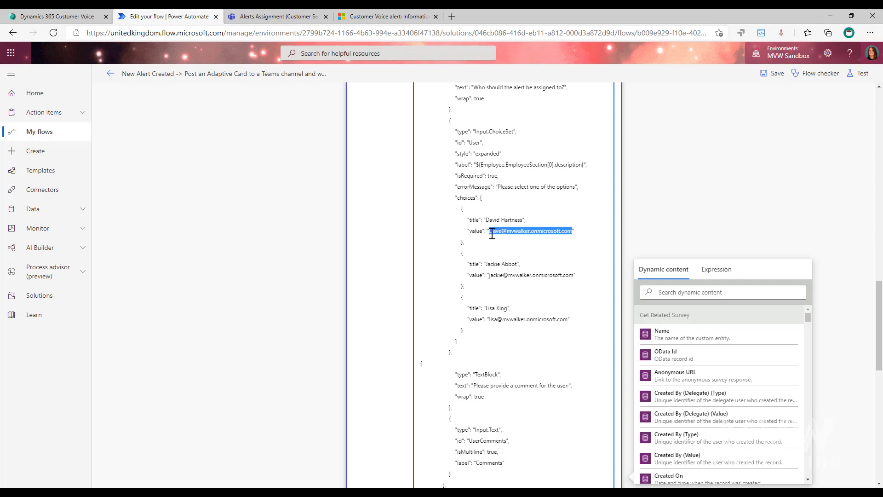
scroll(411, 244, down, 7)
scroll(412, 243, down, 3)
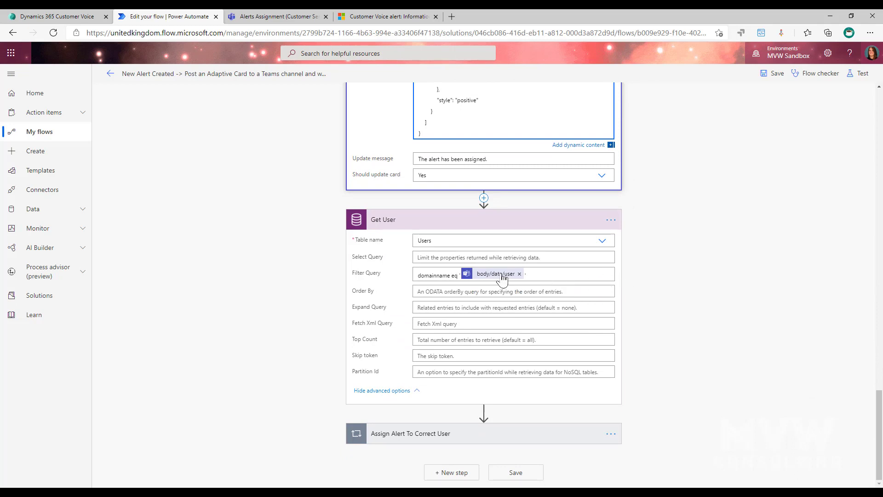
mouse_move(505, 278)
click(424, 434)
scroll(706, 299, down, 4)
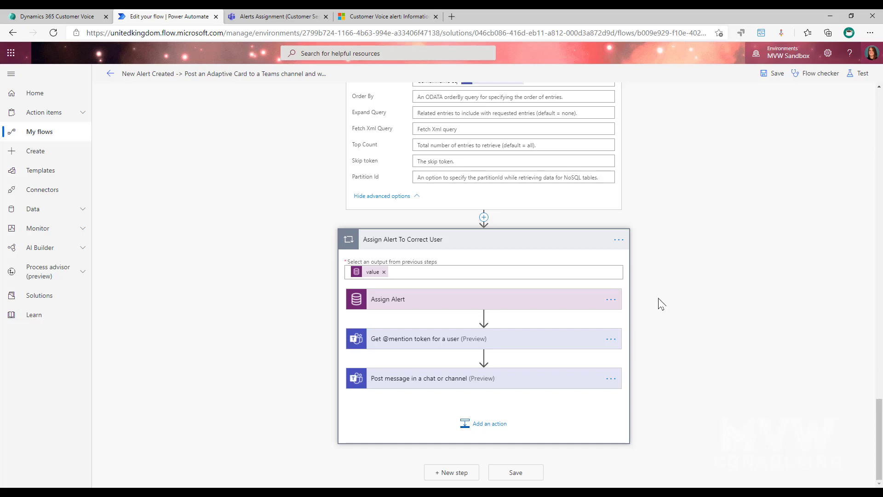
click(458, 144)
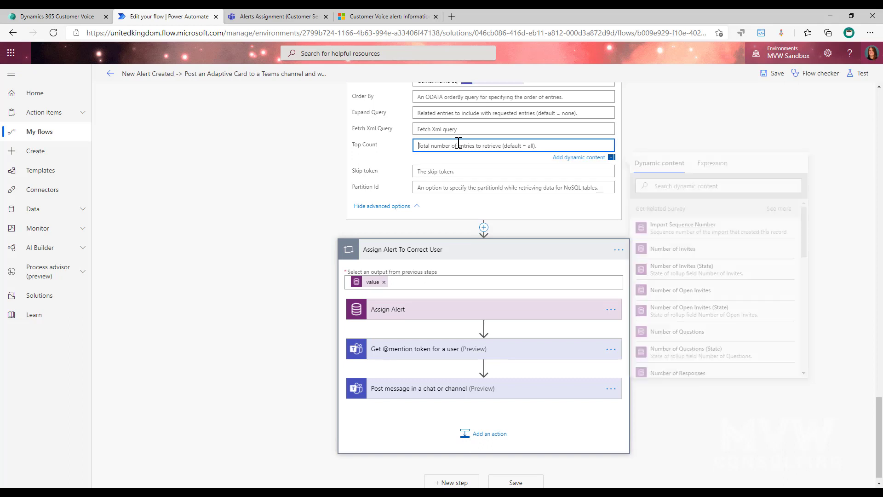
text(1)
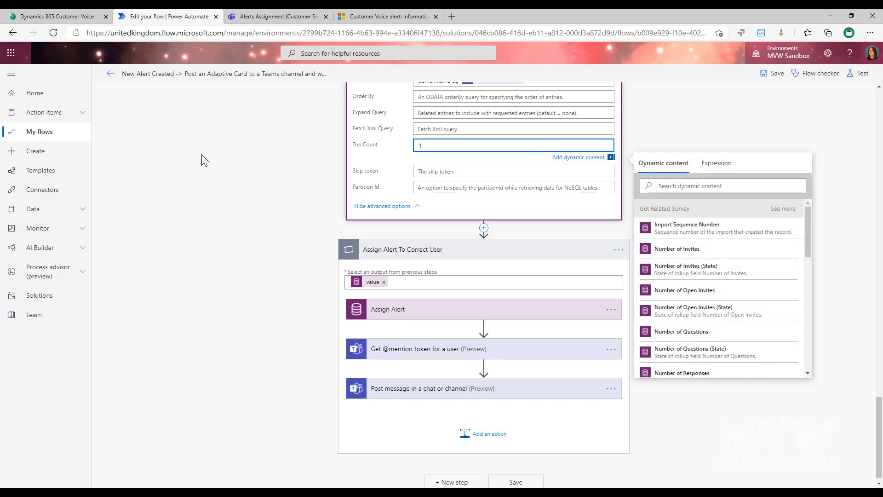
key(BackSpace)
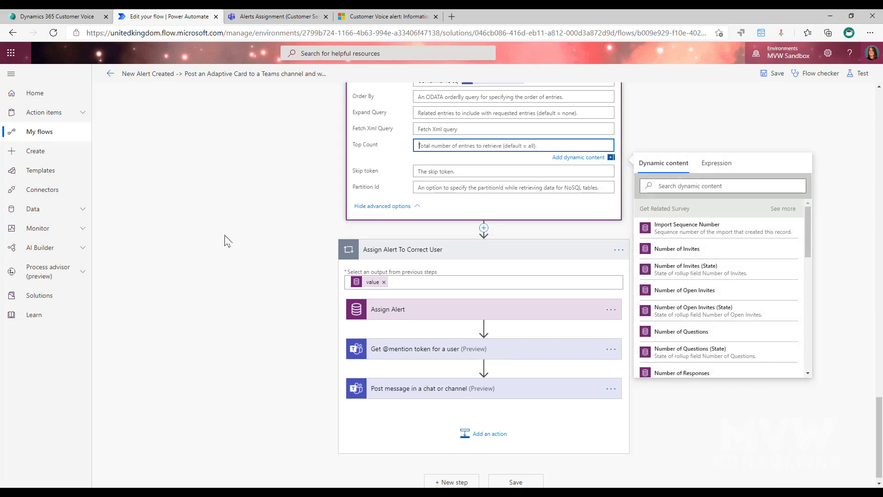
scroll(226, 241, down, 1)
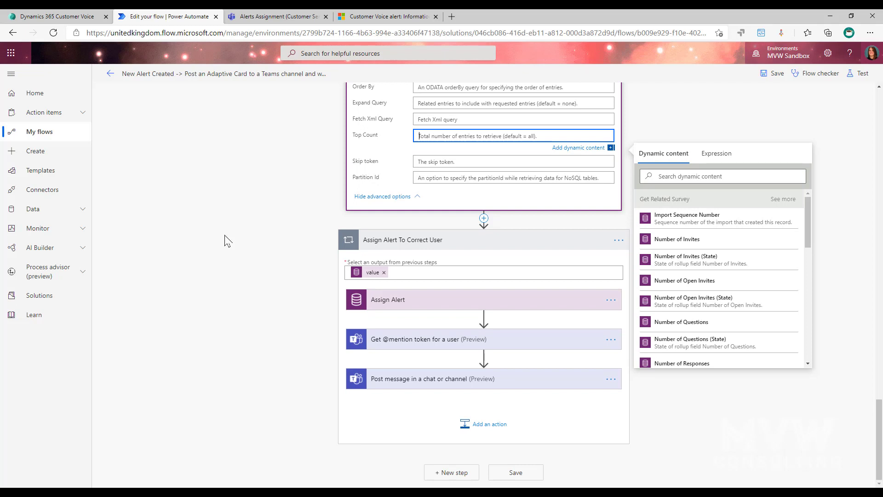